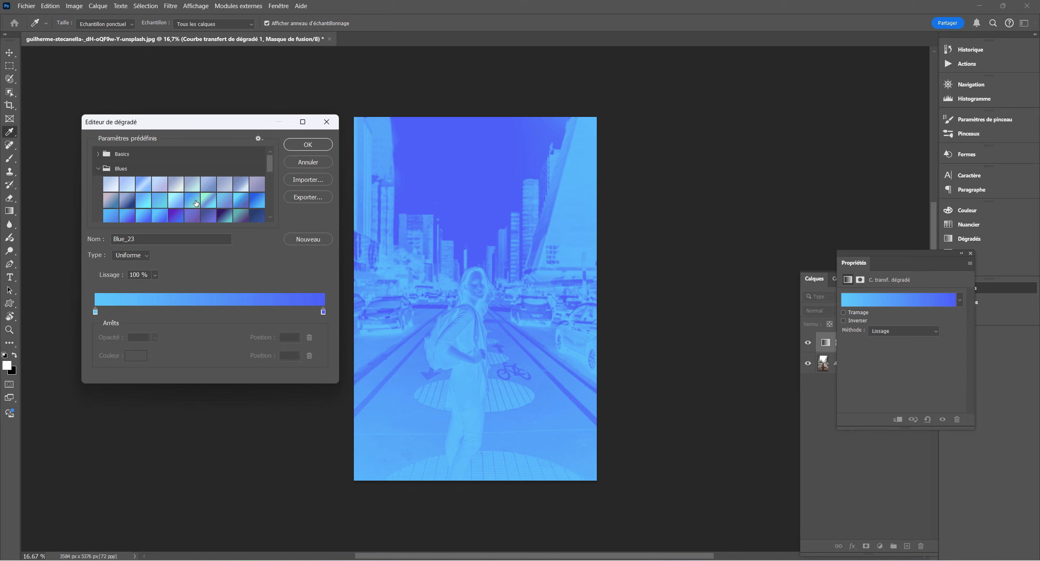
Step: Apply the Blue_16 preset to the gradient map and try inverting its colours
click(193, 200)
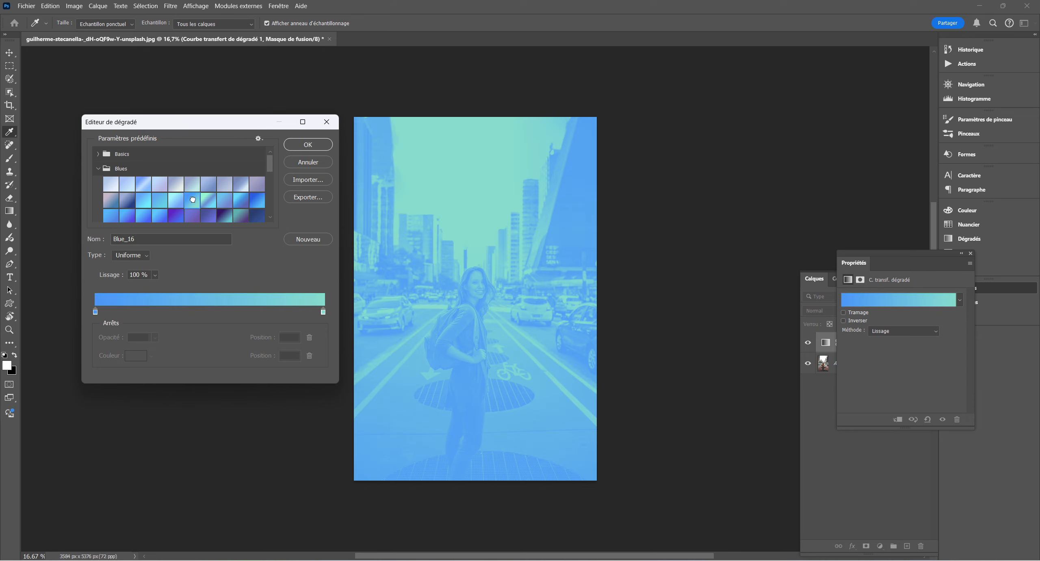
click(307, 144)
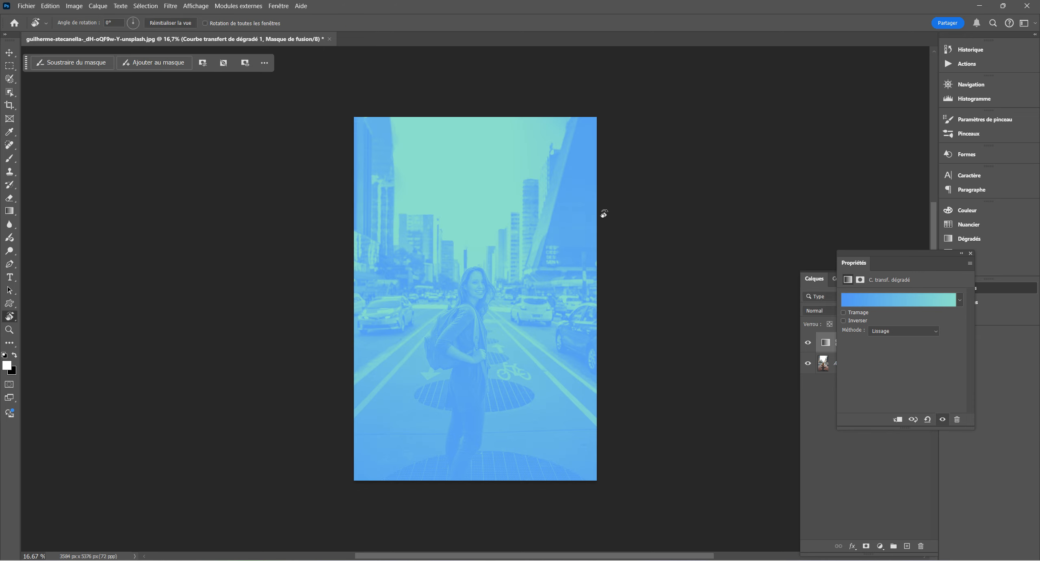
click(858, 320)
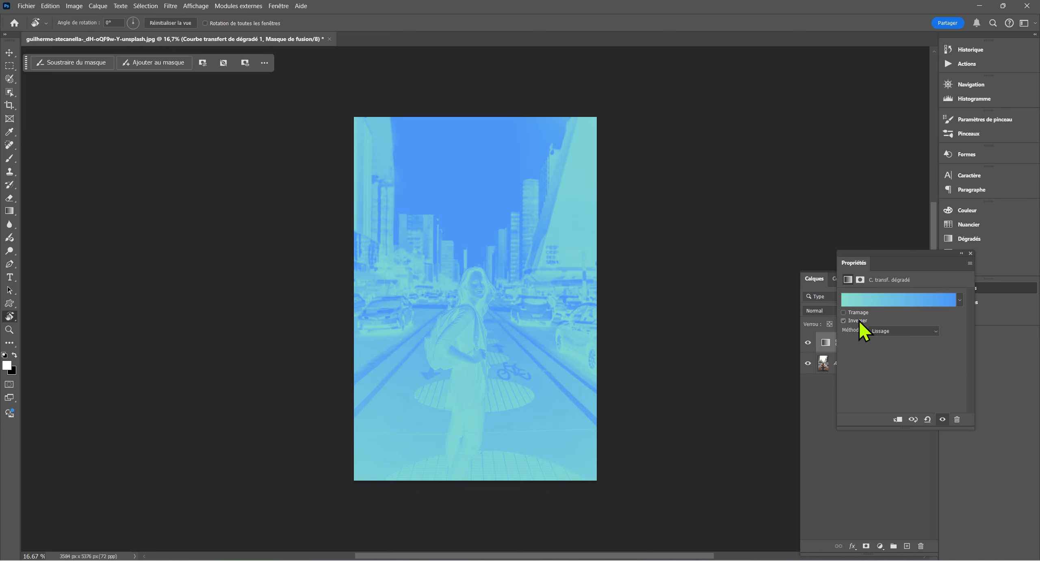
double_click(858, 320)
click(858, 320)
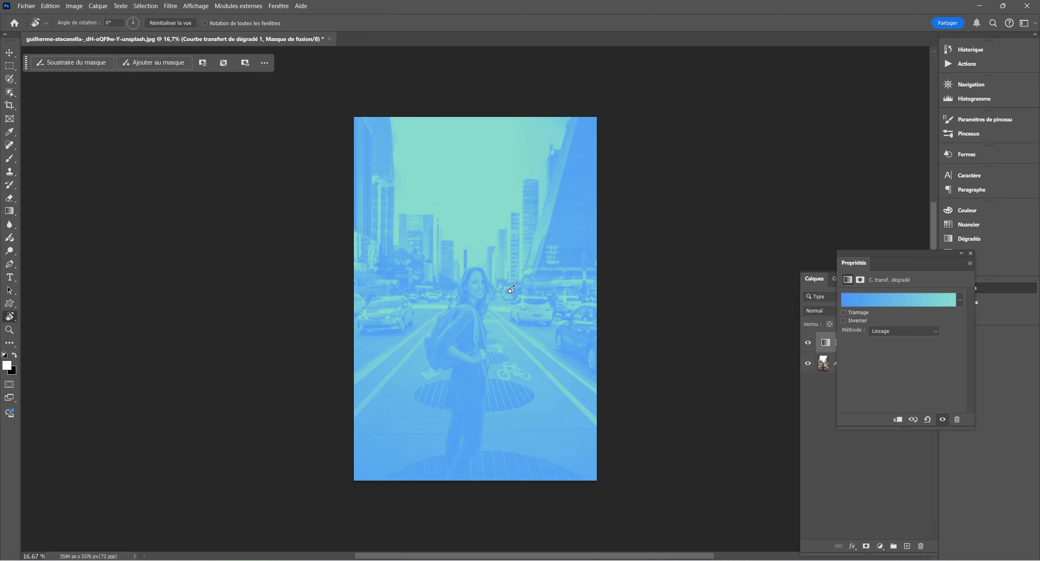
Step: Apply the Blue_23 preset from the Blues group to the gradient map and invert the gradient
click(862, 302)
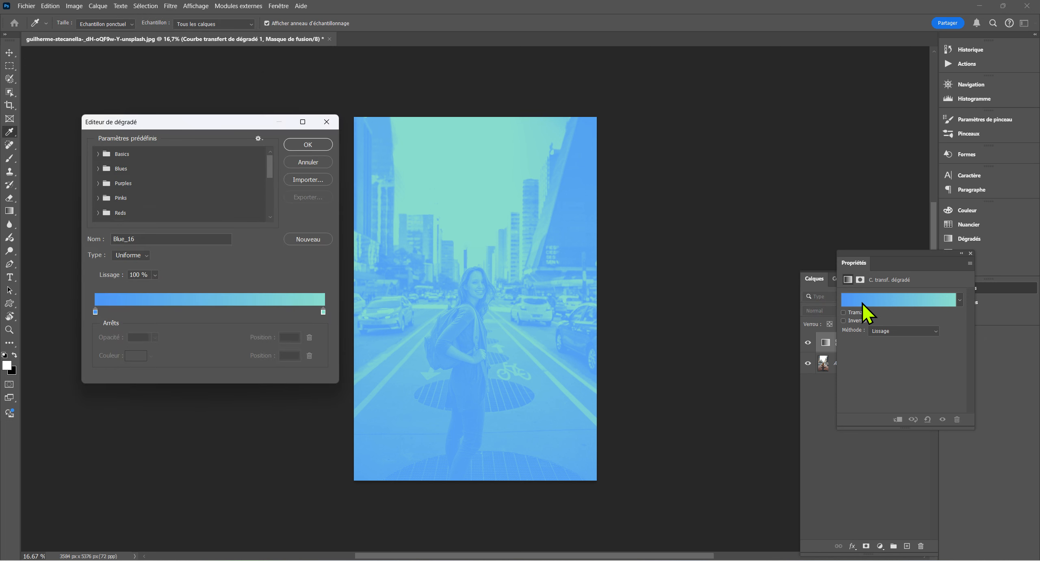
click(99, 169)
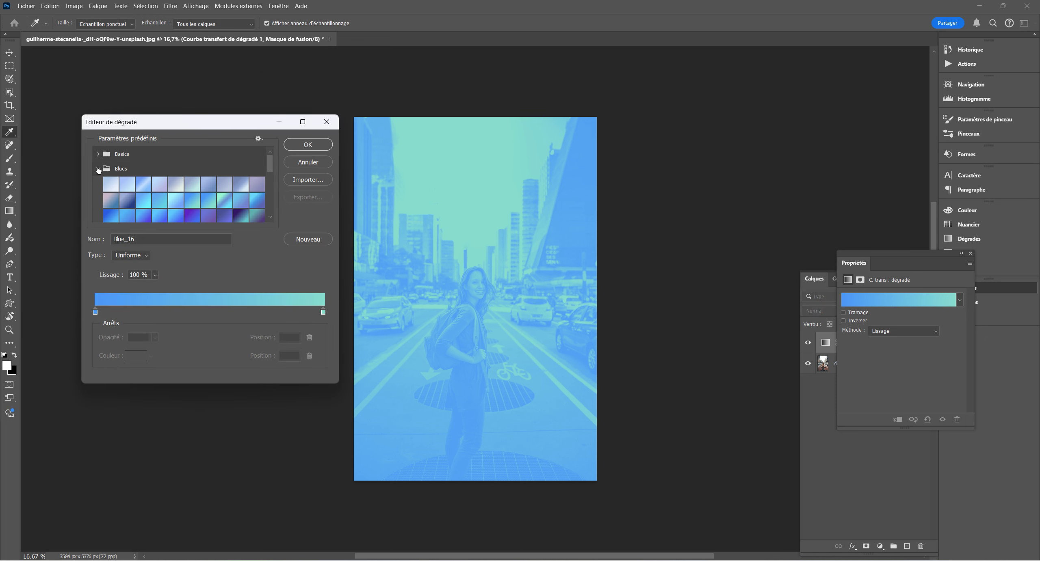
click(157, 216)
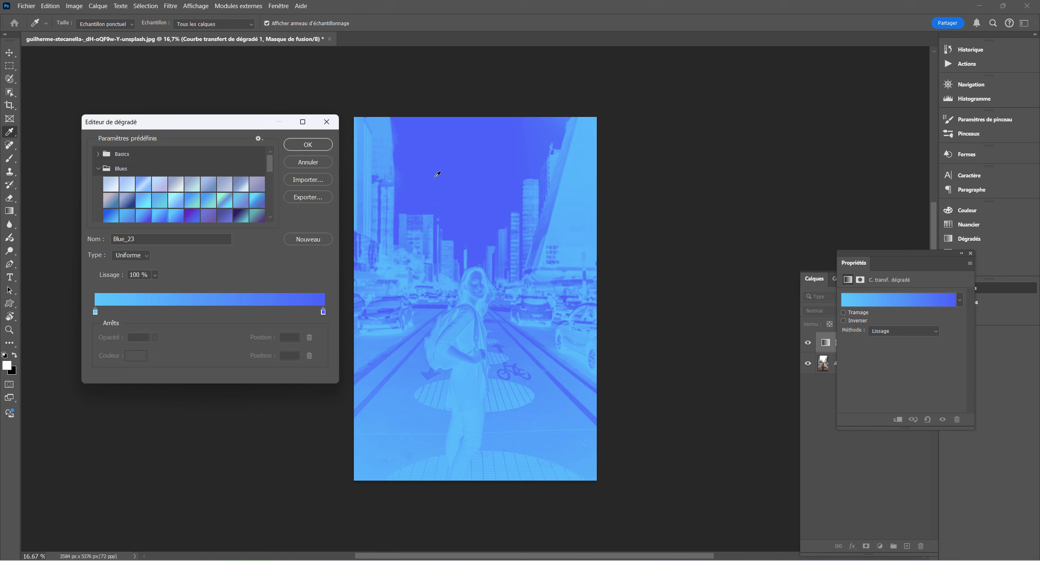
click(313, 146)
key(r)
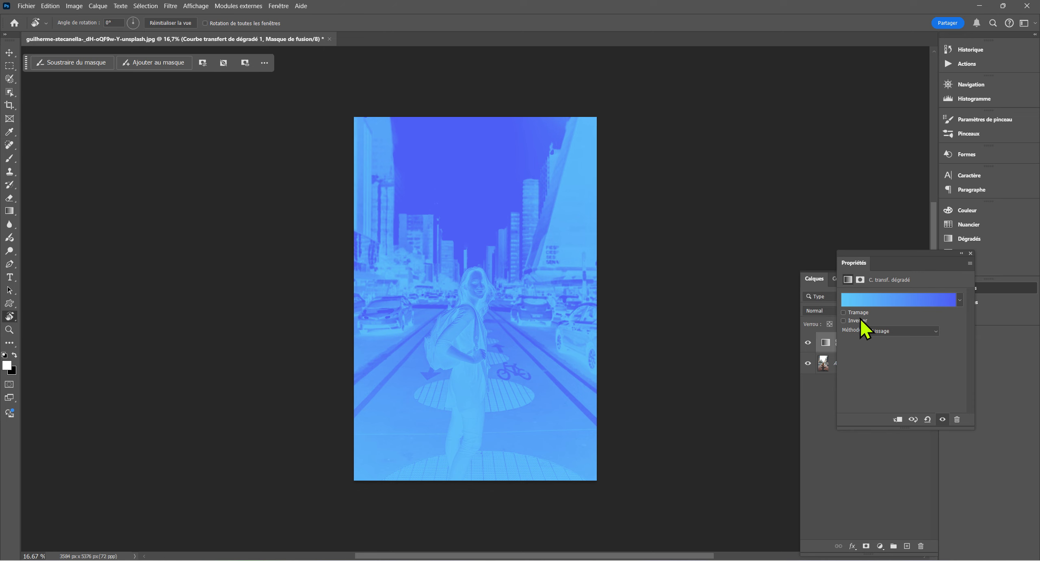
click(844, 321)
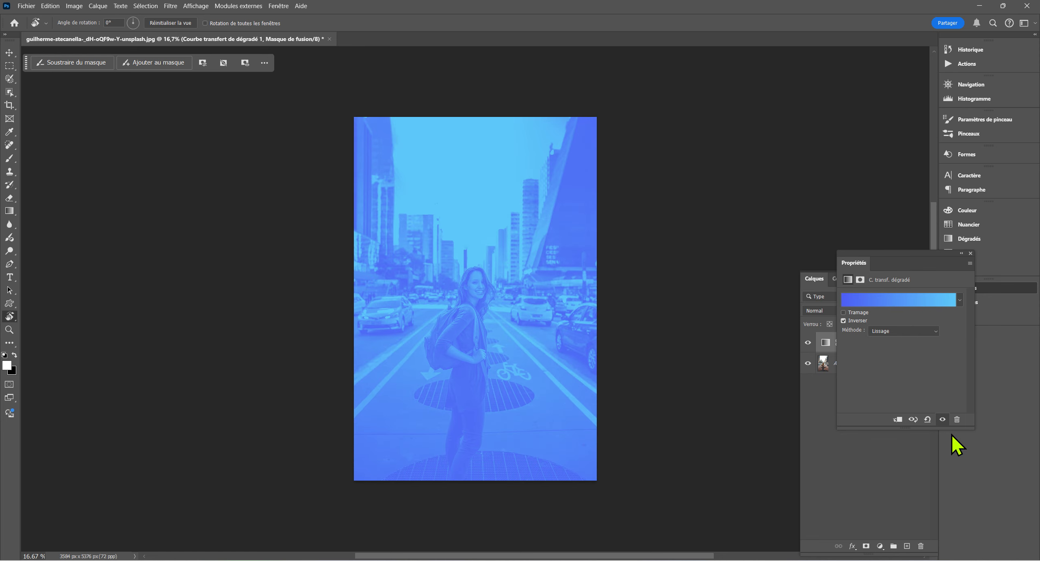
Step: Open the blending options of the gradient map adjustment layer
click(822, 416)
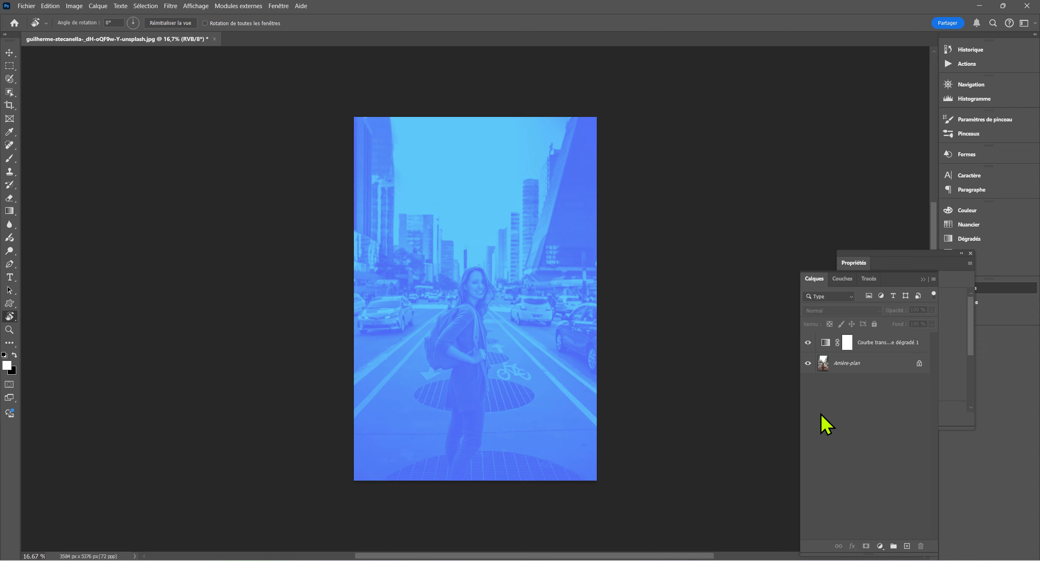
click(864, 351)
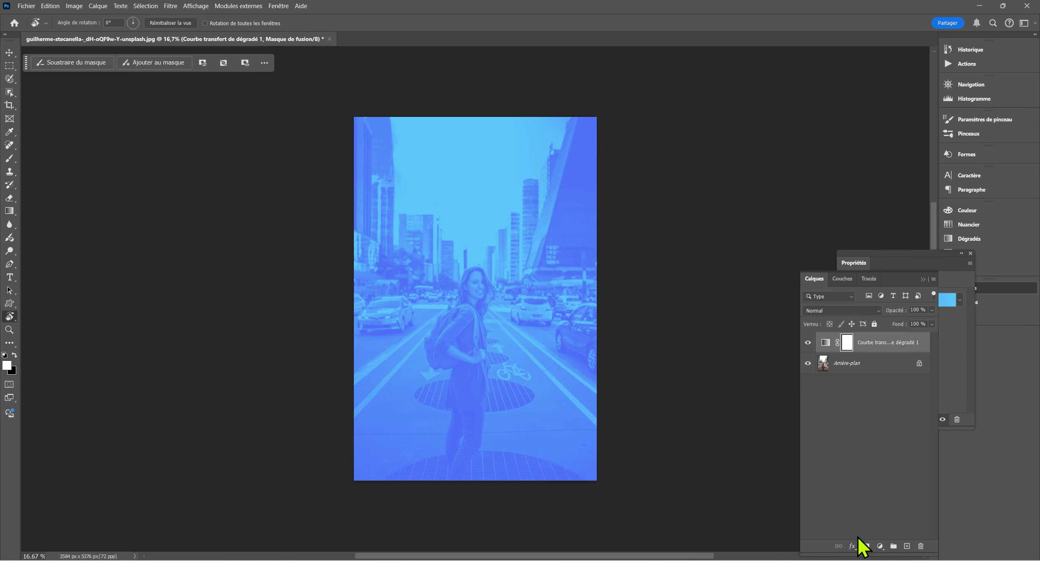
click(852, 546)
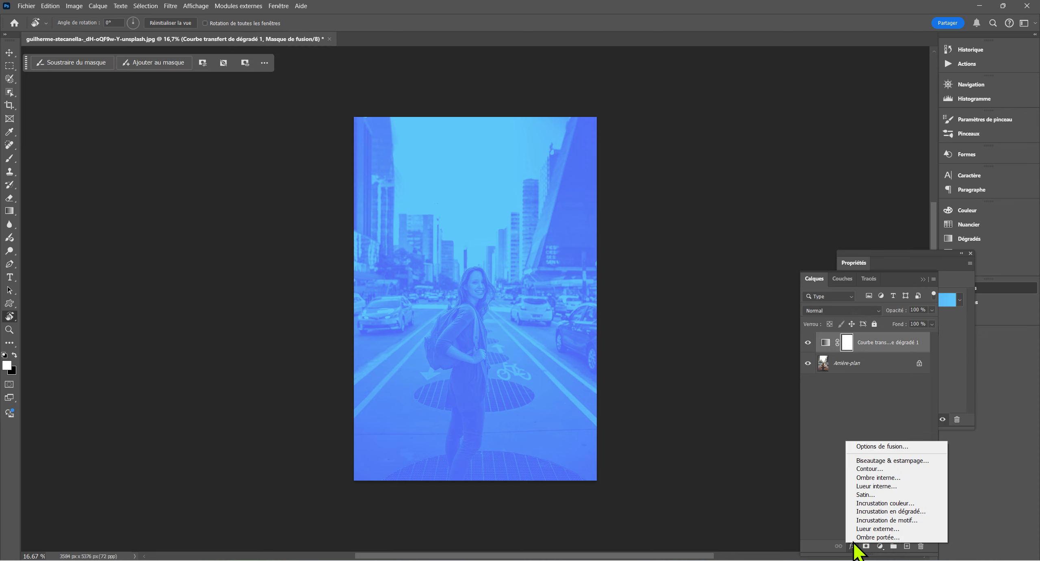
click(865, 448)
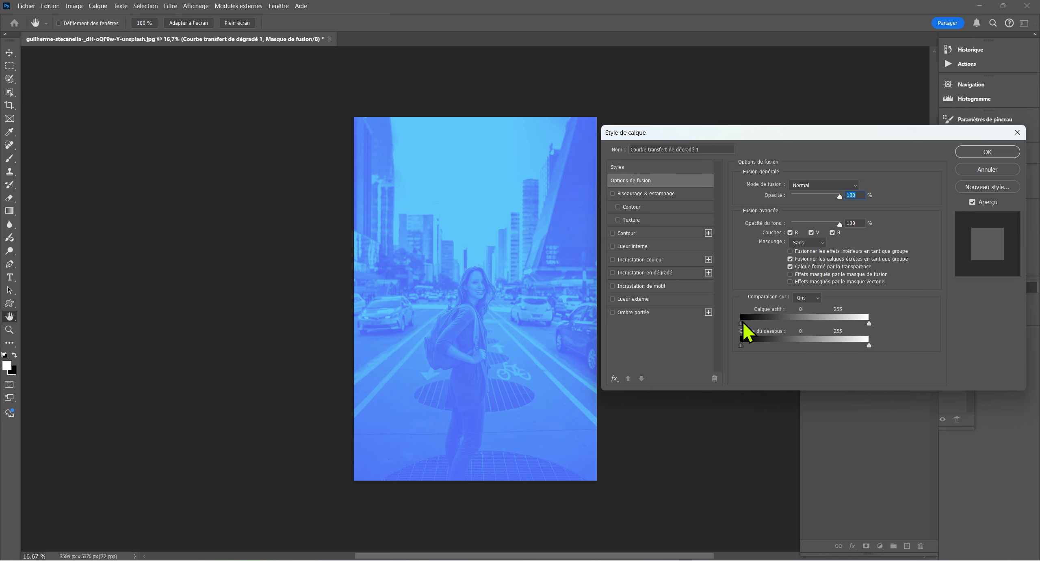
Step: Try splitting the active layer's grey comparison sliders to 0 / 2 for blacks and 0 / 205 for whites, and reset them
key(alt)
mouse_move(741, 324)
mouse_down()
mouse_move(866, 325)
mouse_move(742, 325)
mouse_up()
drag(867, 325, 739, 325)
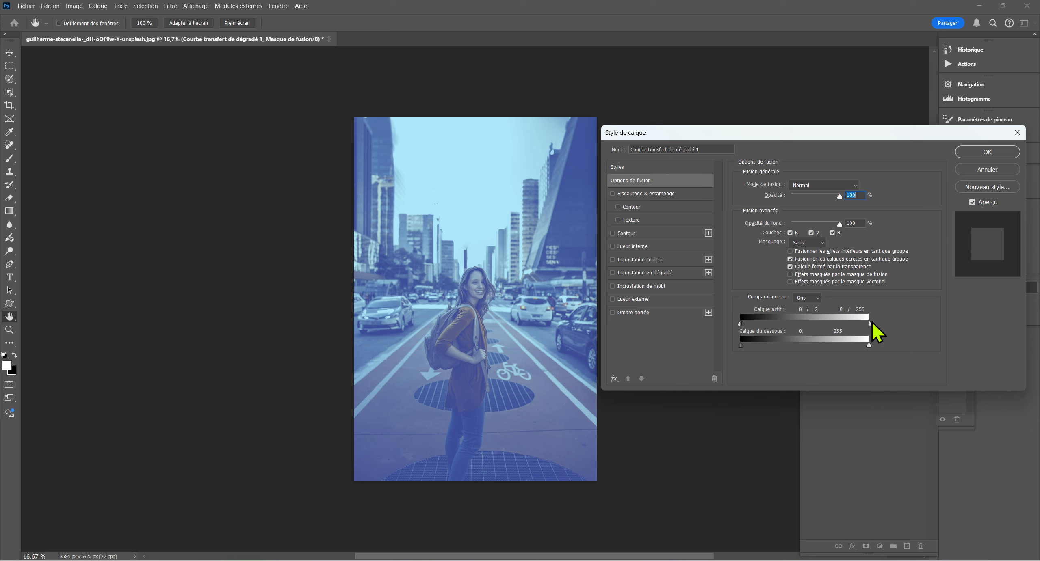
drag(870, 324, 844, 323)
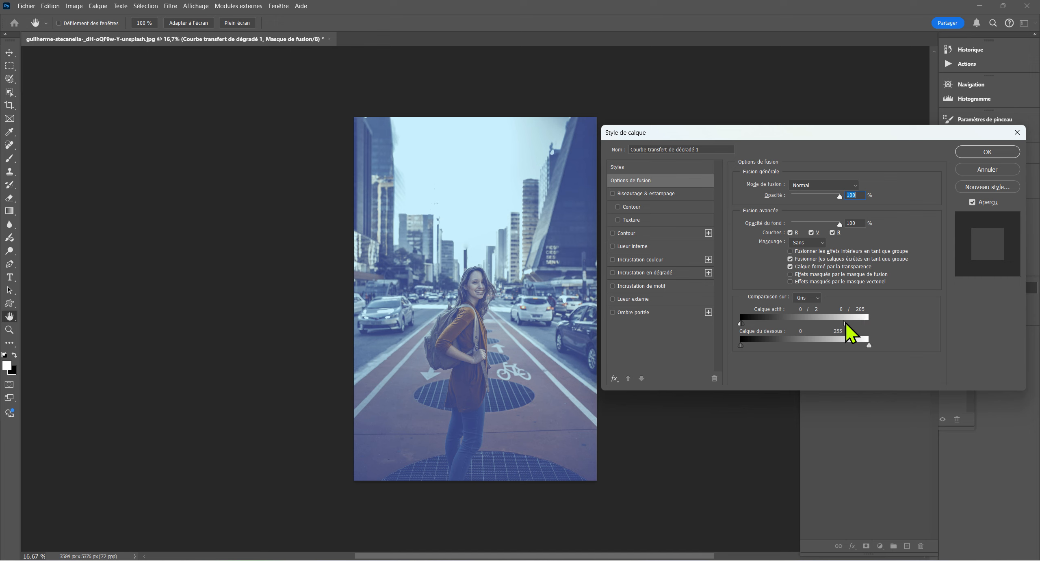
drag(845, 324, 870, 324)
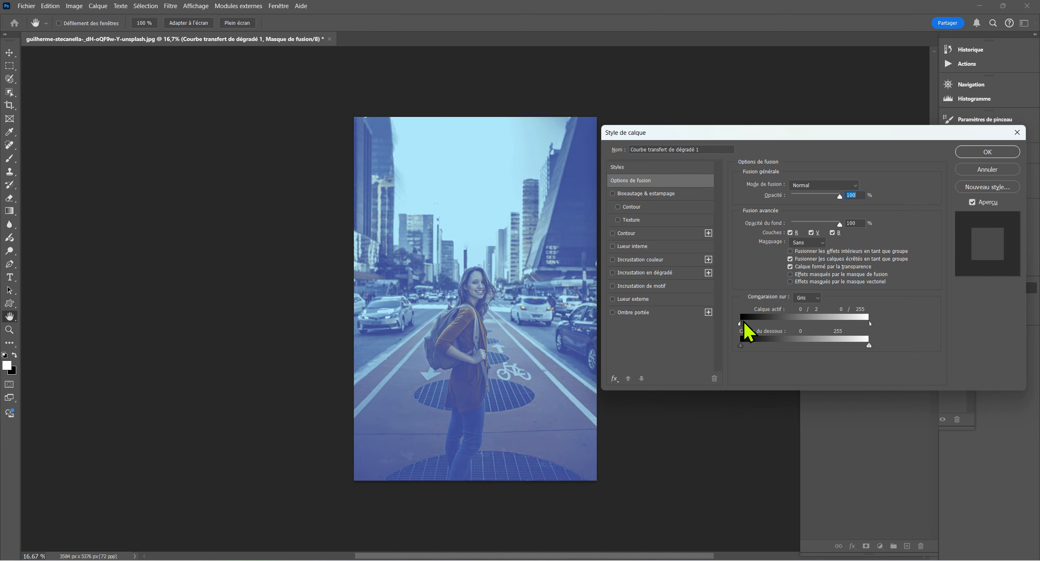
mouse_move(740, 323)
mouse_down()
mouse_move(812, 324)
mouse_move(740, 325)
mouse_up()
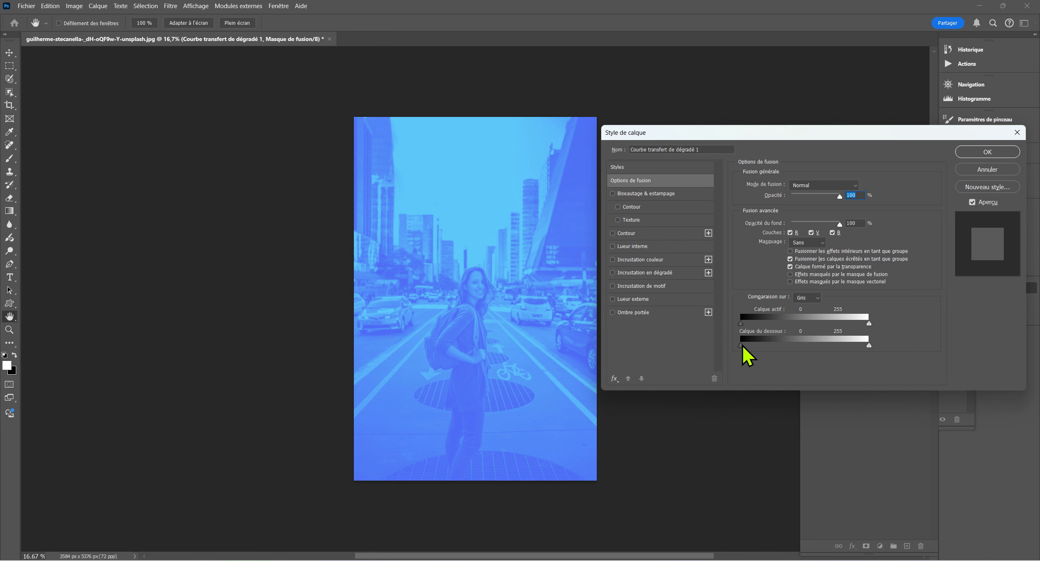
Step: Try splitting the underlying layer's comparison sliders, first the blacks to 0 / 143, and after resetting them the whites to 96 / 181
drag(742, 346, 782, 345)
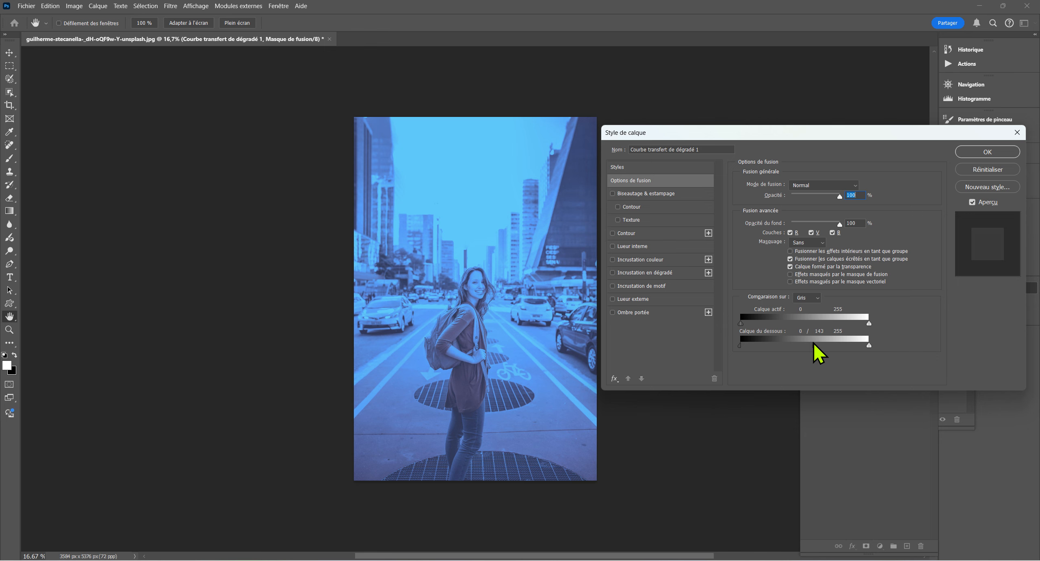
drag(818, 342, 745, 348)
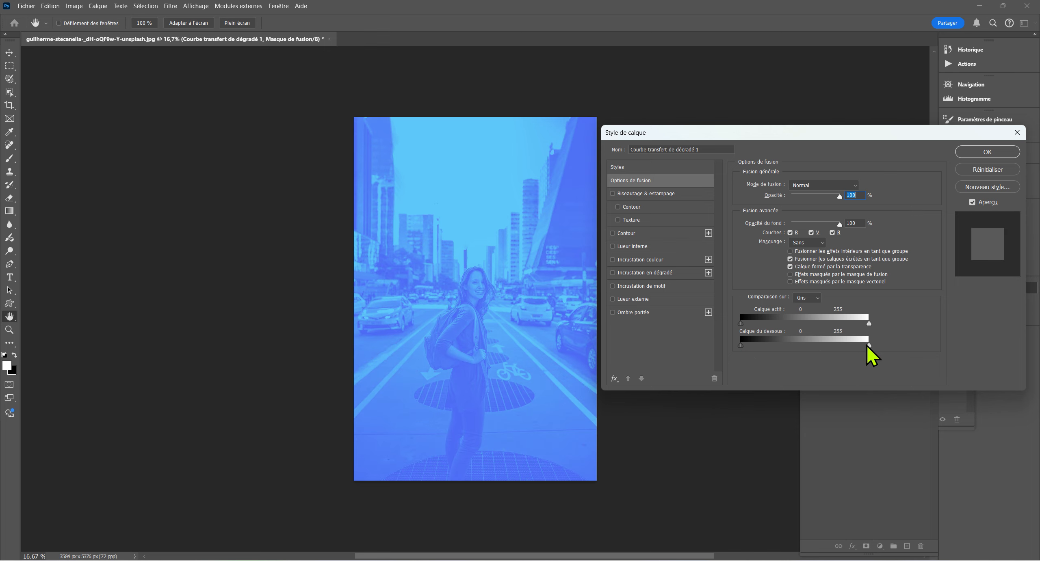
drag(867, 346, 800, 346)
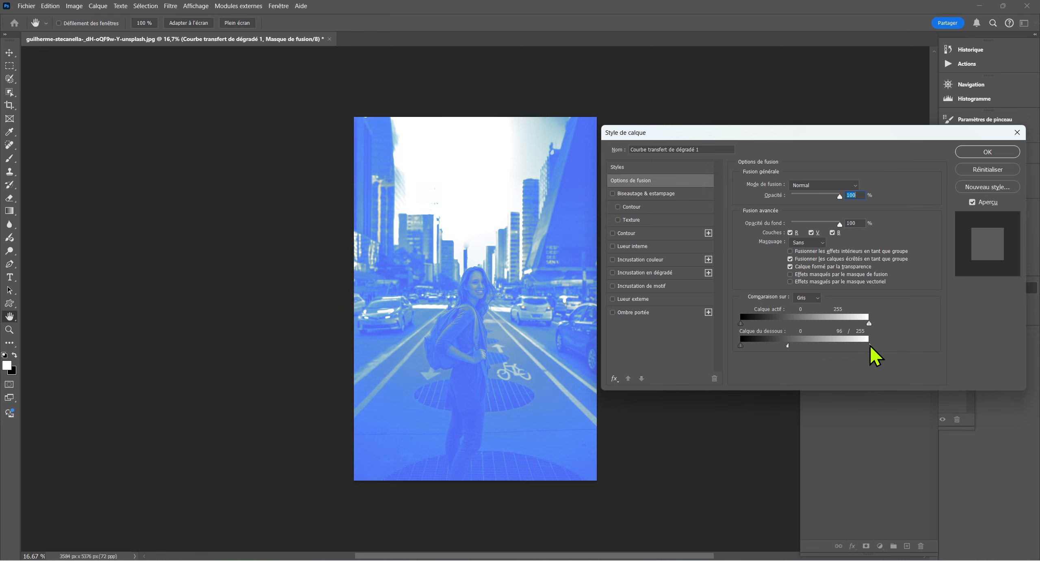
drag(869, 346, 833, 346)
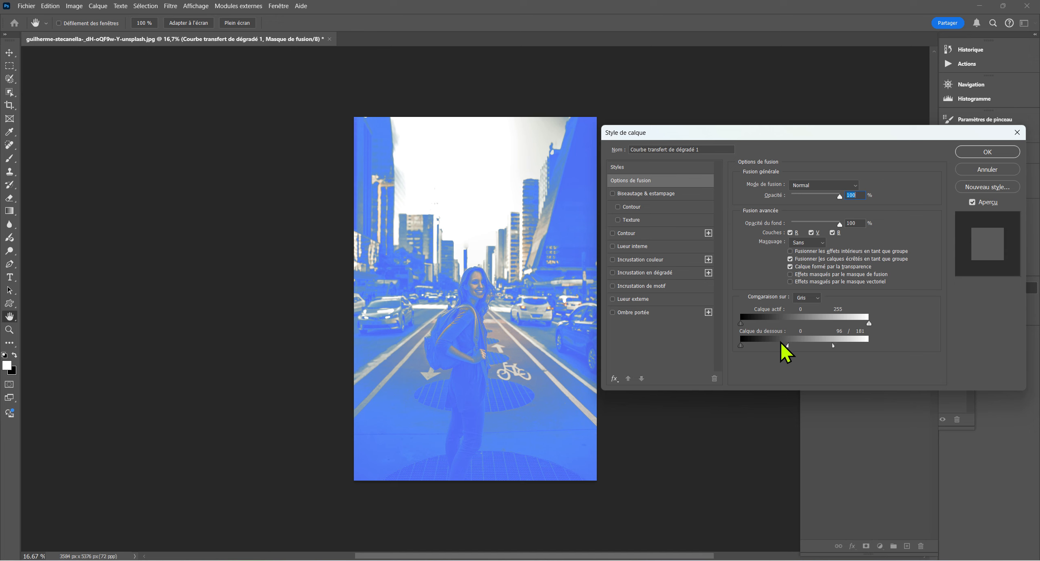
Step: Split the active layer's white comparison slider to 48 / 206 and apply the blending options
drag(787, 347, 806, 322)
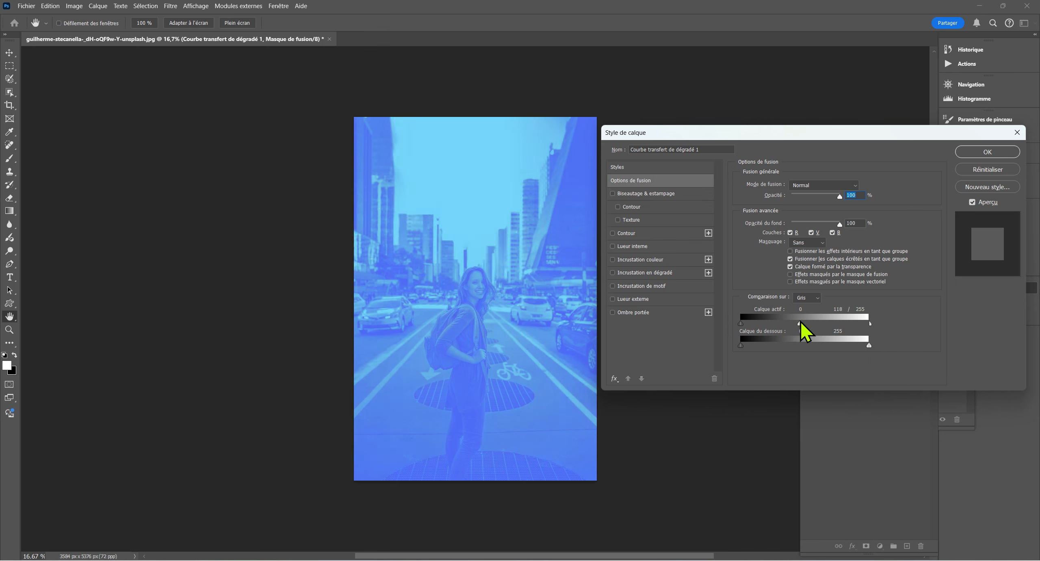
drag(799, 321, 765, 322)
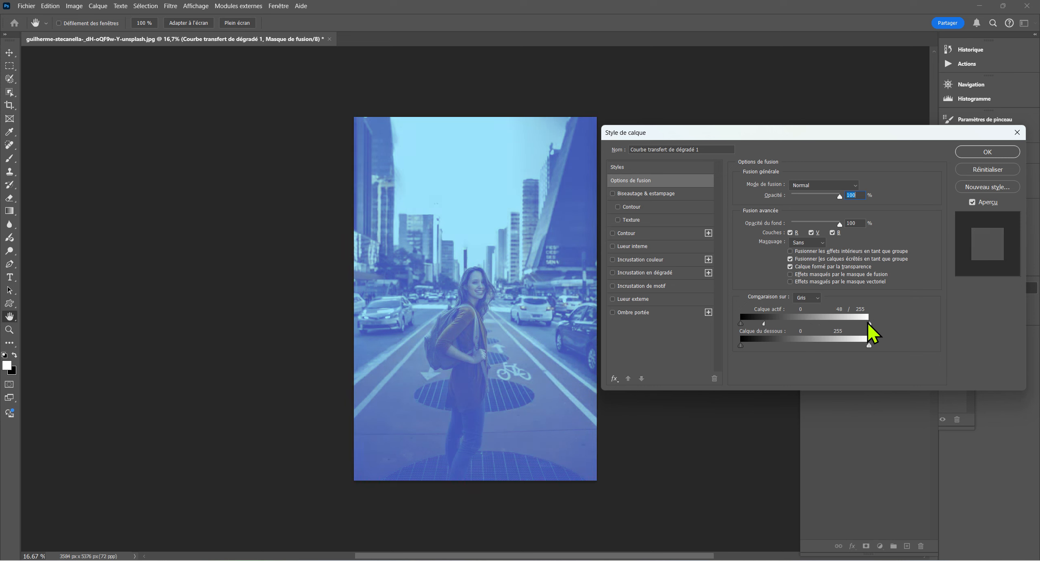
drag(868, 324, 844, 323)
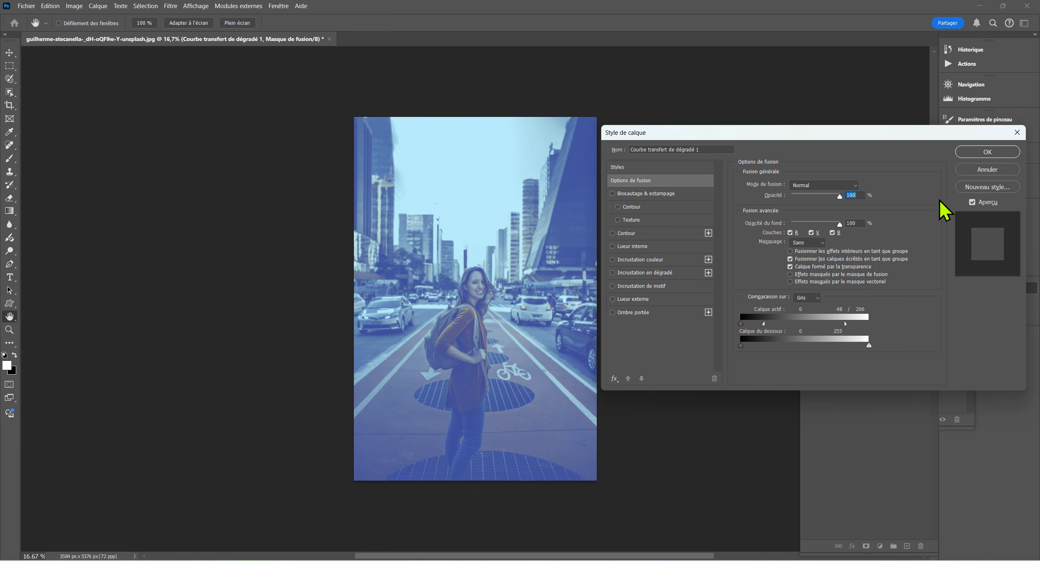
click(988, 153)
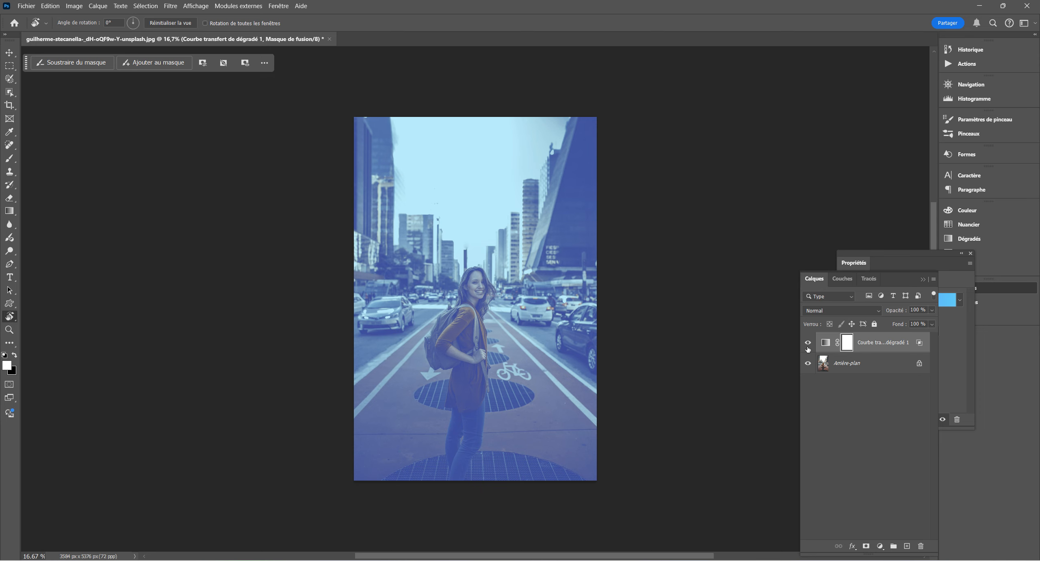
Step: Open the gradient editor for the gradient map adjustment layer
click(825, 345)
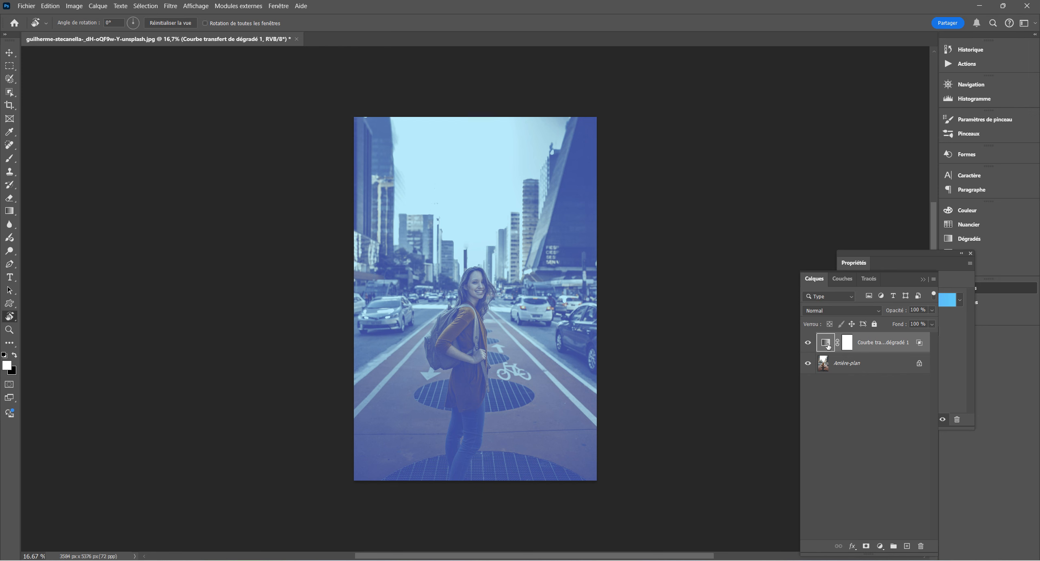
click(885, 263)
click(881, 299)
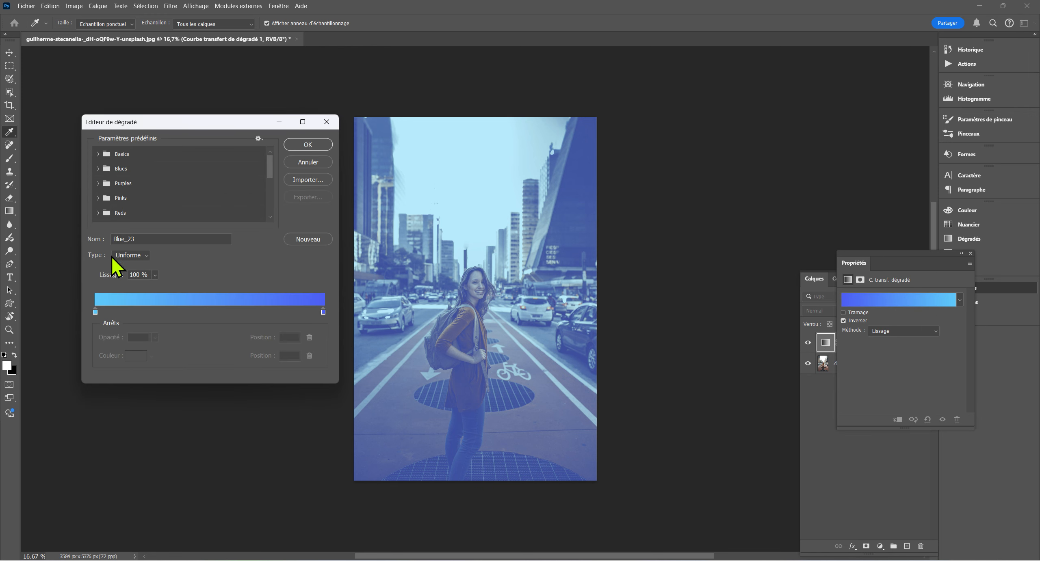
Step: Try the Blue_13 and Blue_18 presets from the Blues group on the gradient map
click(98, 169)
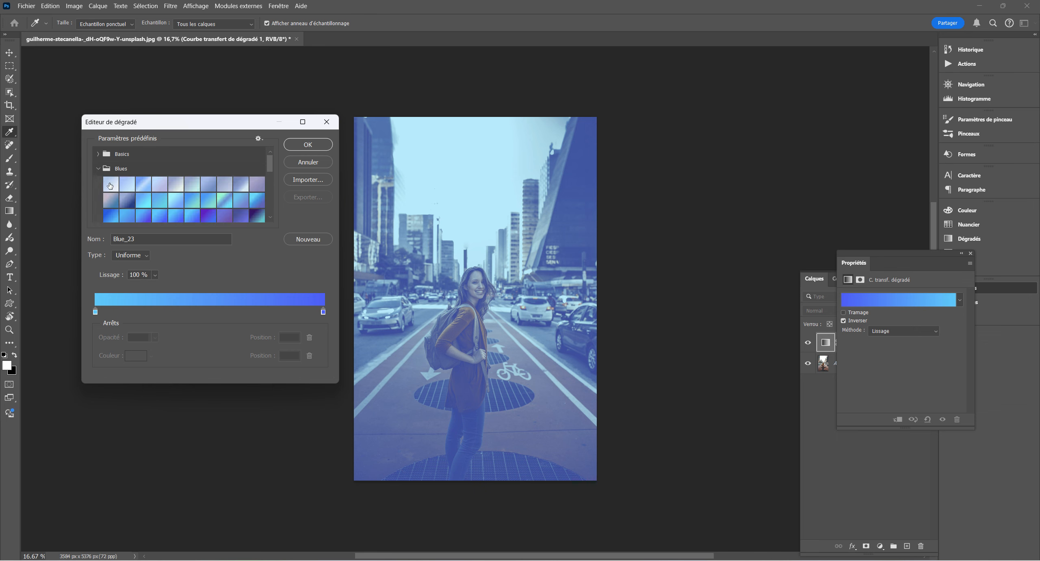
click(143, 200)
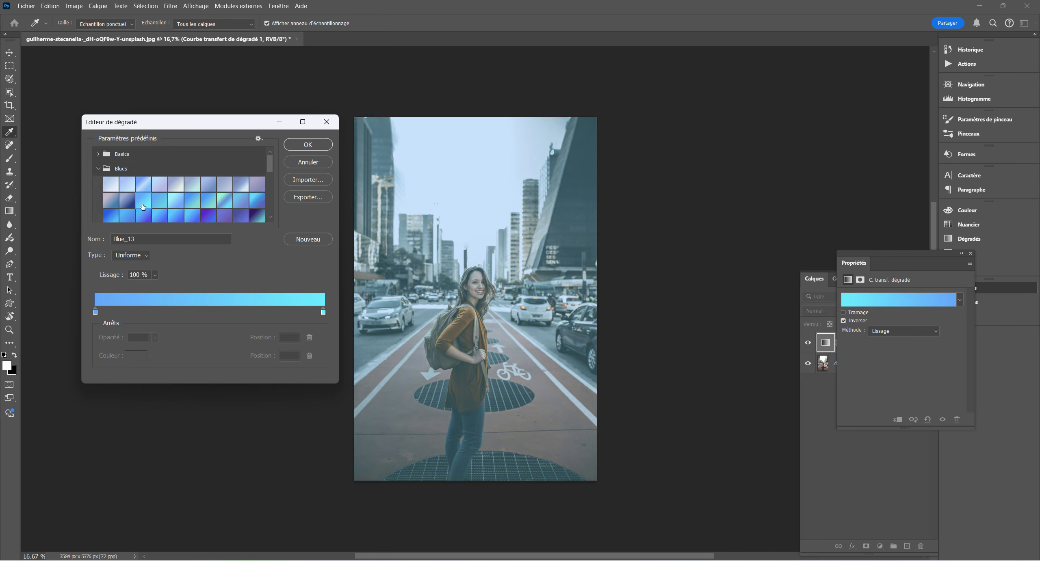
click(207, 202)
click(224, 202)
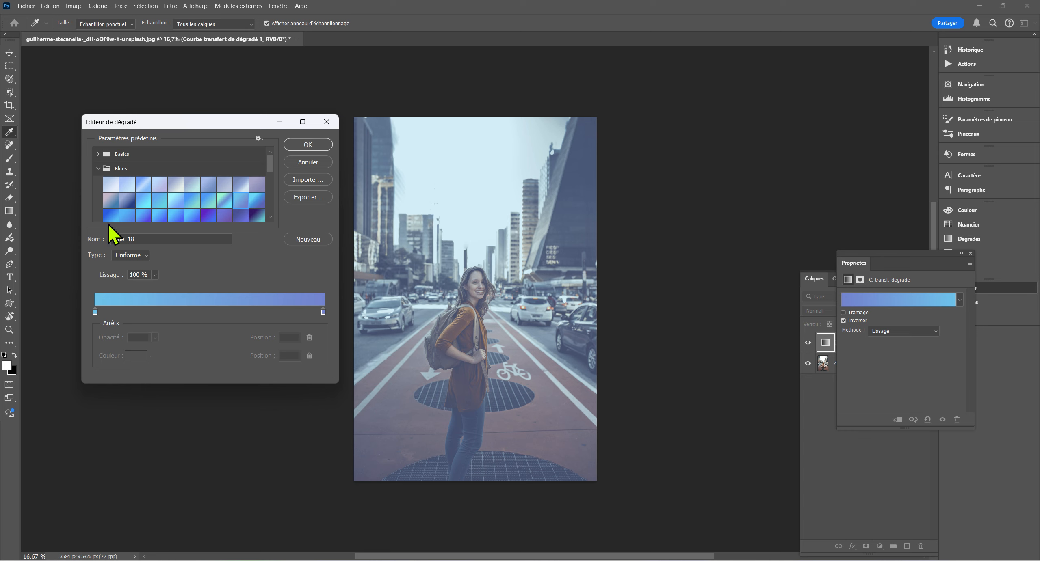
Step: Try presets from the Pinks group on the gradient map, including Pink_16 and Pink_17
scroll(111, 201, down, 4)
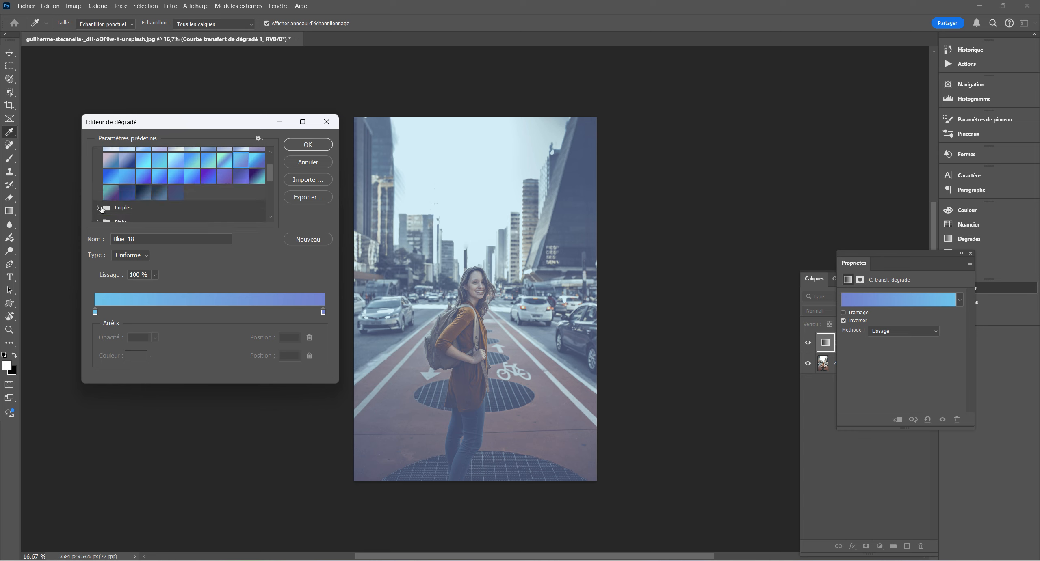
click(98, 214)
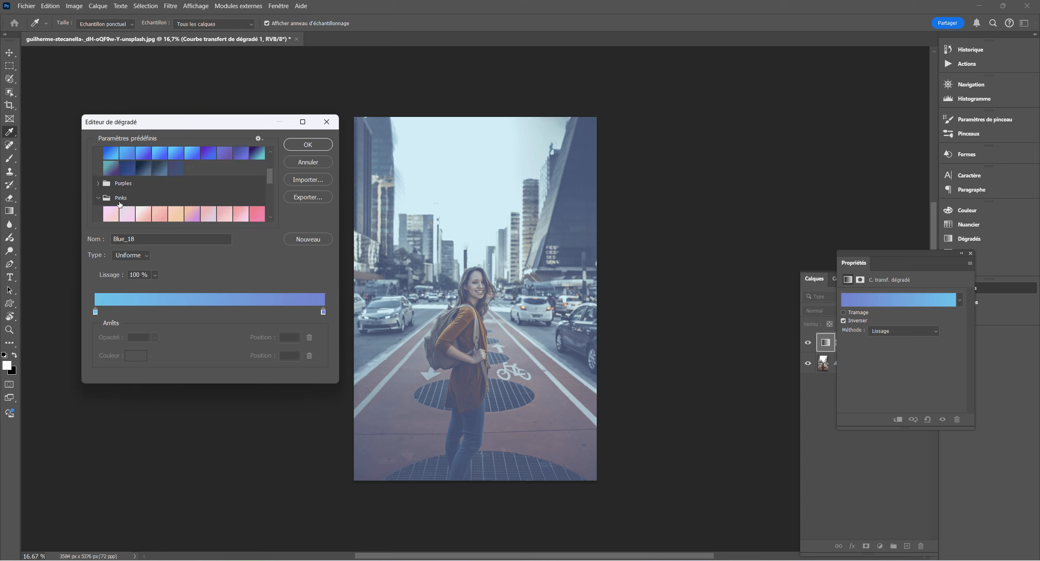
scroll(118, 205, down, 1)
scroll(148, 215, down, 1)
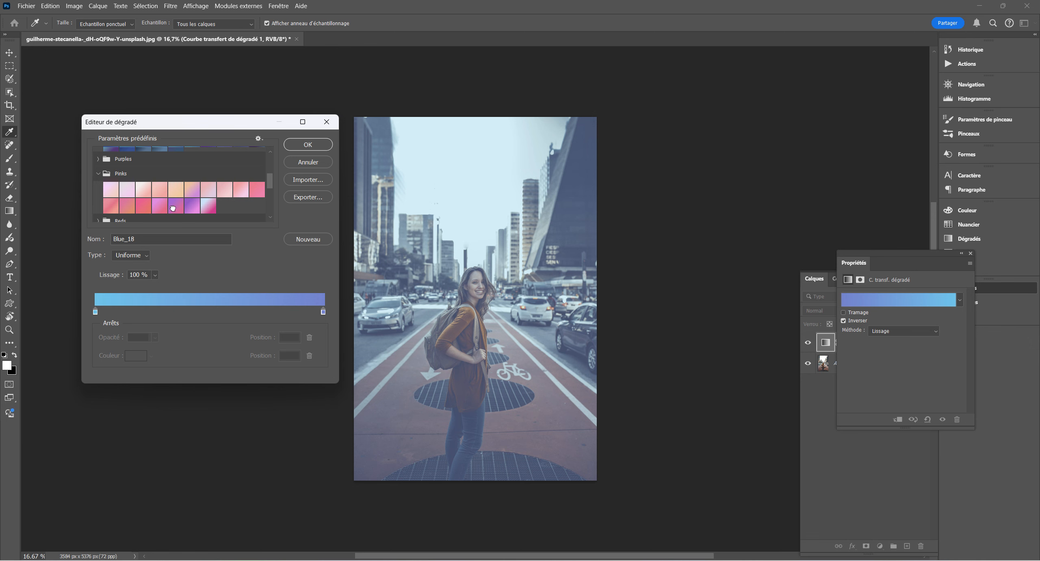
click(175, 206)
click(193, 207)
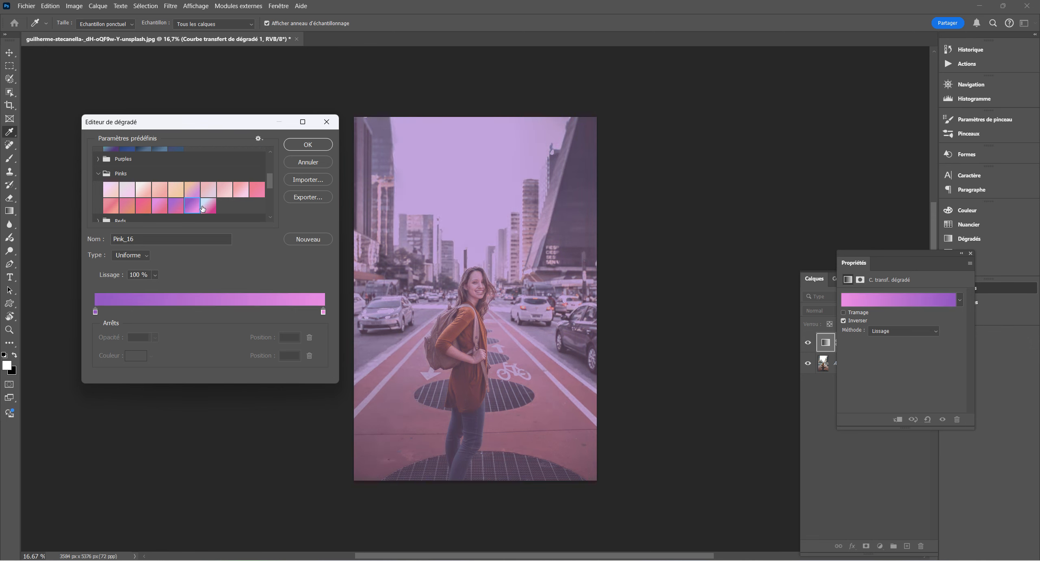
click(205, 206)
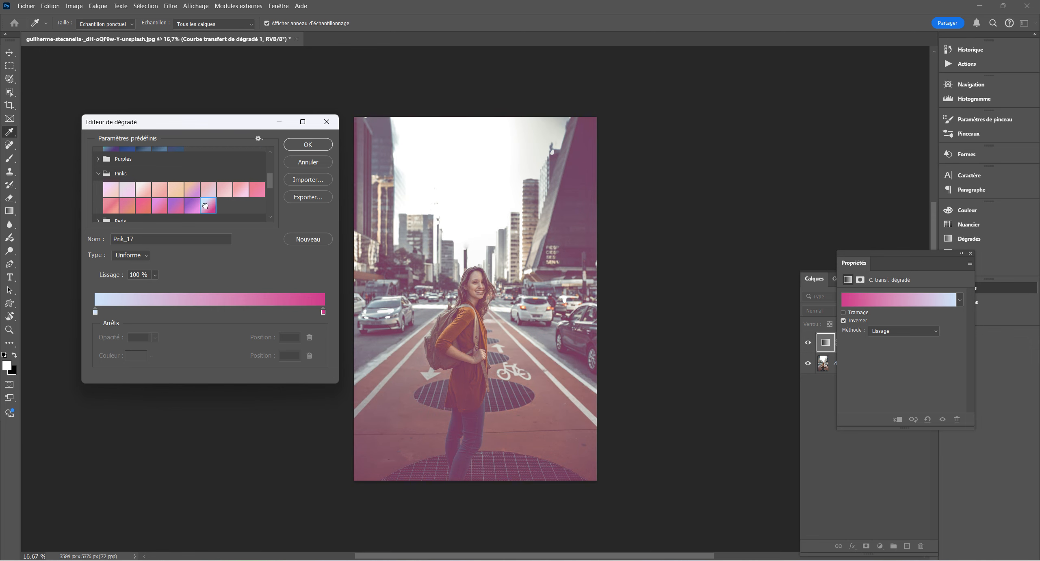
Step: Compare more Pinks presets on the gradient map, including Pink_11, Pink_05 and Pink_08
click(141, 209)
click(129, 207)
click(106, 201)
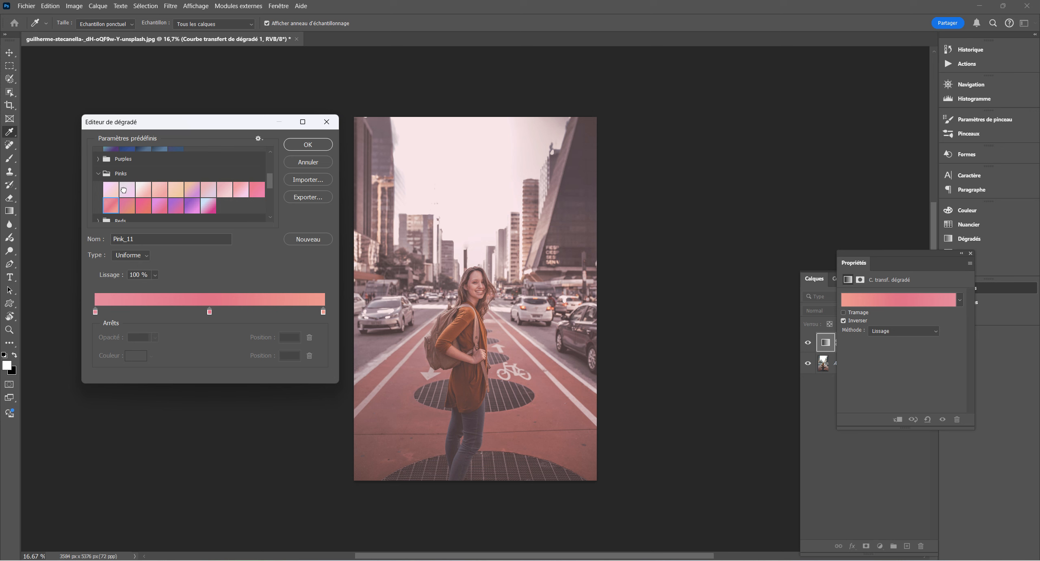
click(124, 193)
click(140, 192)
click(158, 193)
click(175, 193)
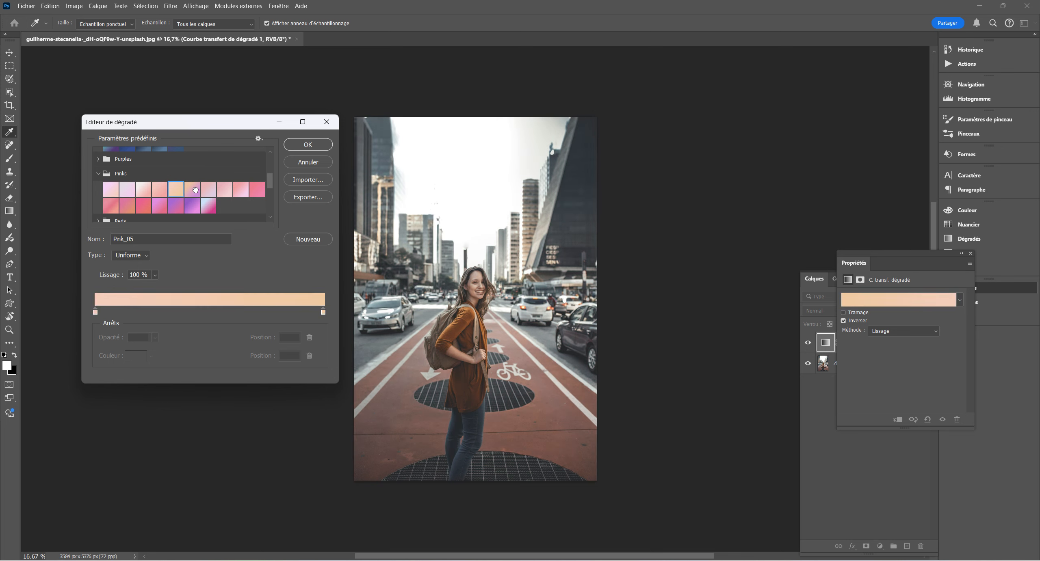
click(192, 190)
click(225, 189)
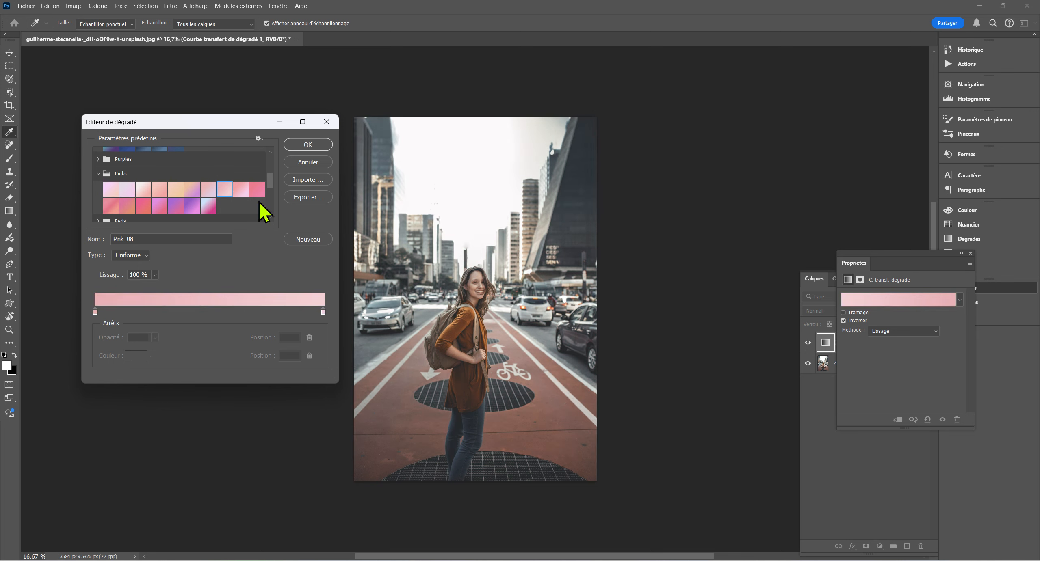
Step: Try the Purple_21 preset from the Purples group on the gradient map, and close the gradient editor without applying it
click(98, 160)
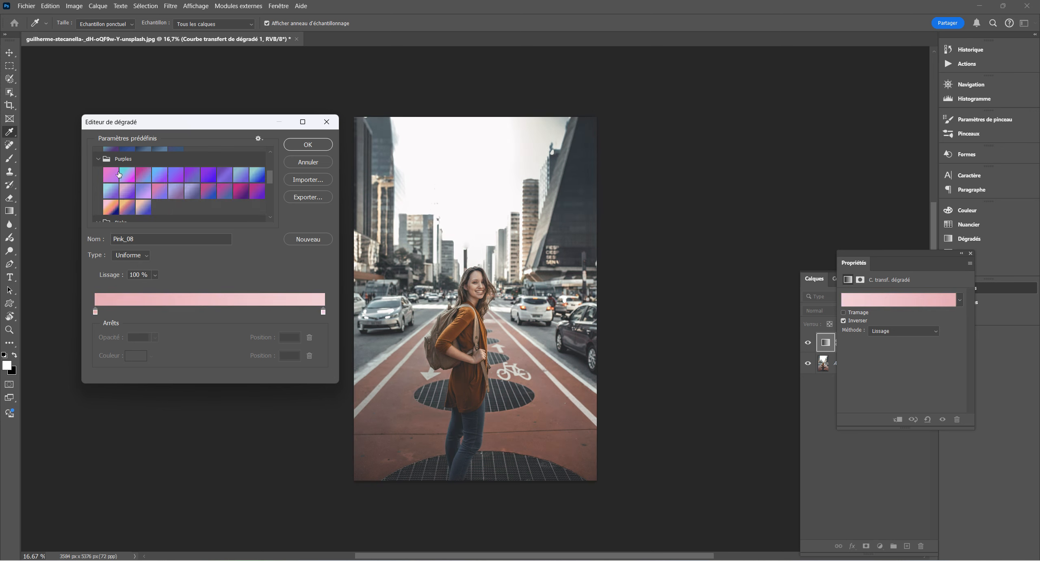
click(112, 207)
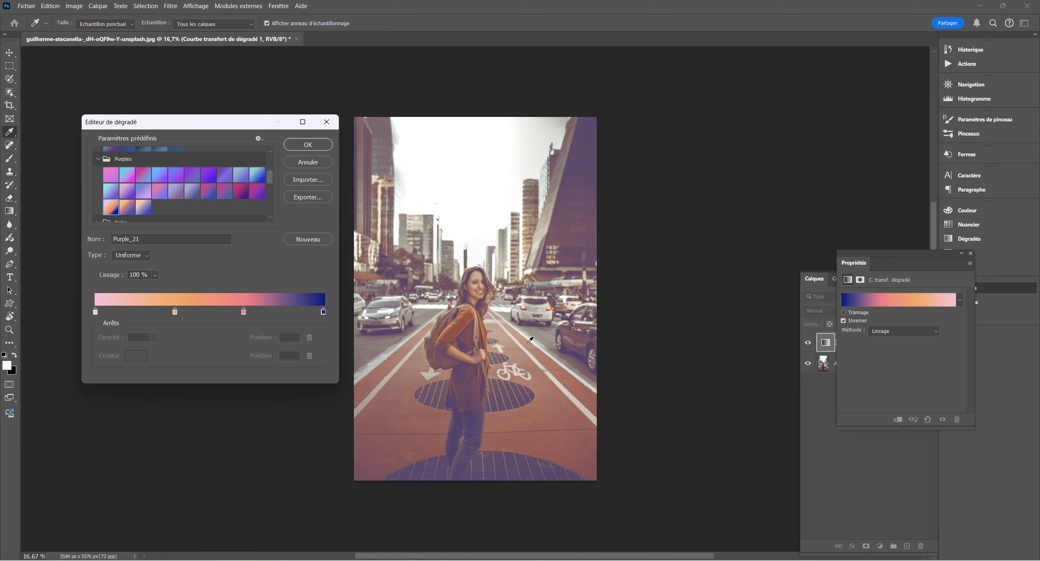
click(326, 121)
key(r)
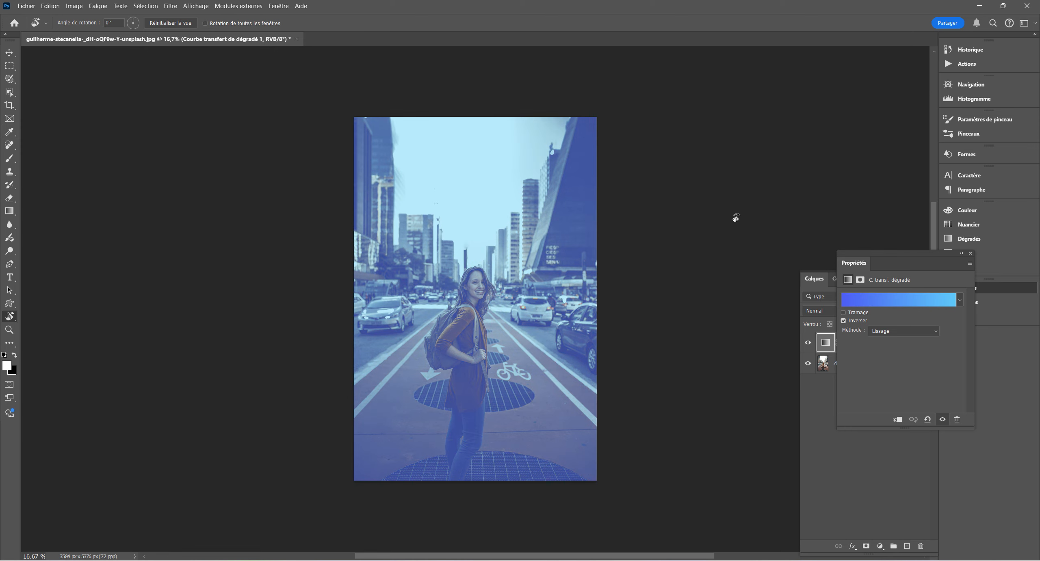
Step: Hide the gradient map layer and add a Curves adjustment layer that brightens the photo by raising the RGB curve's midtones
click(971, 254)
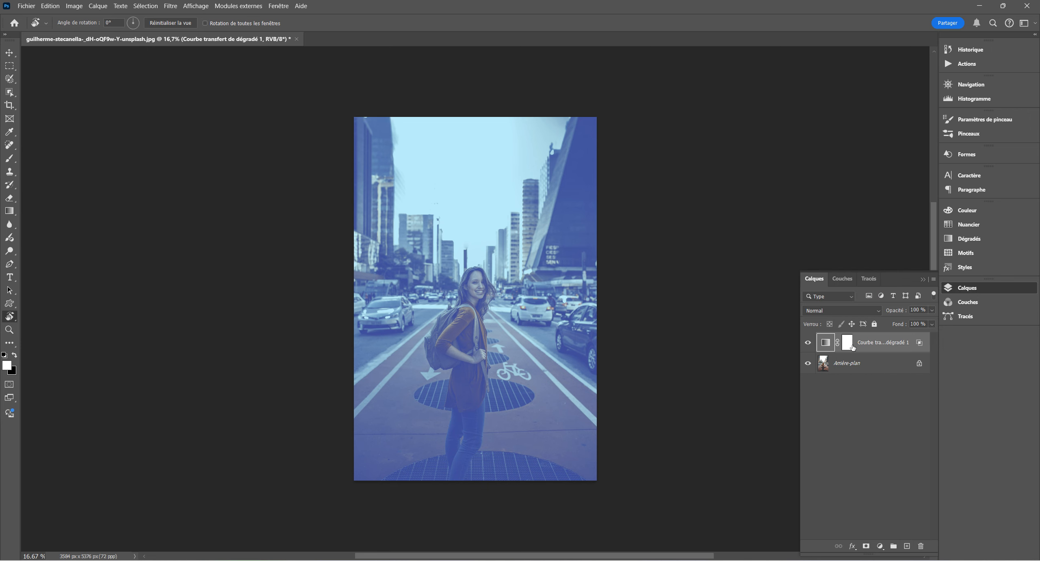
click(808, 342)
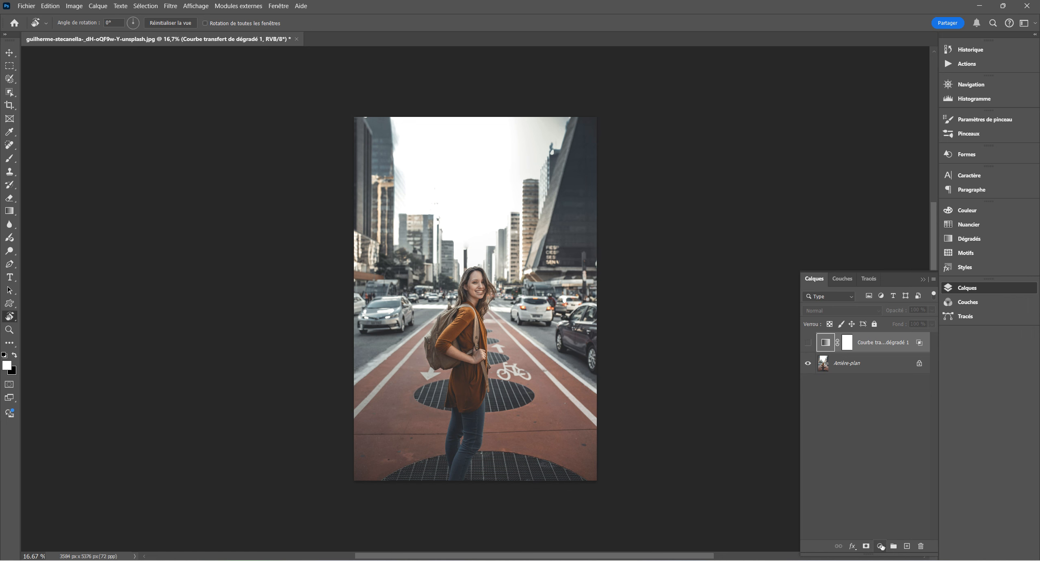
click(879, 546)
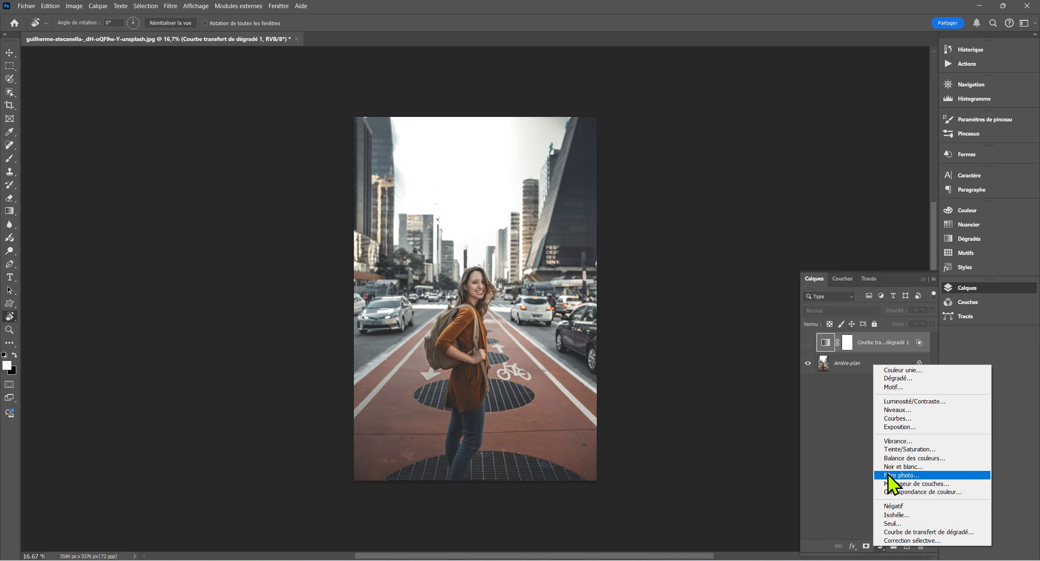
click(897, 420)
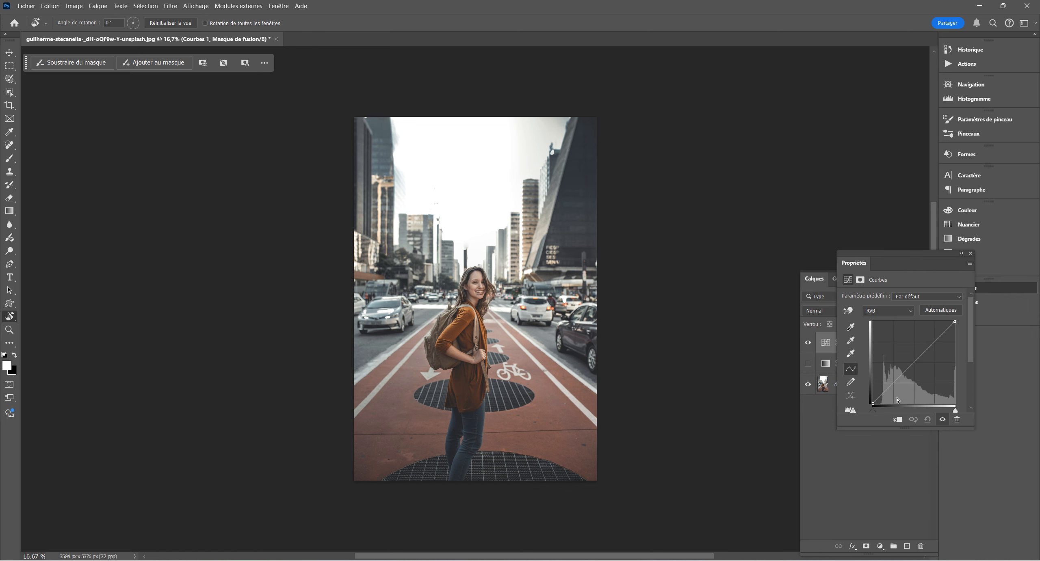
drag(909, 372, 904, 354)
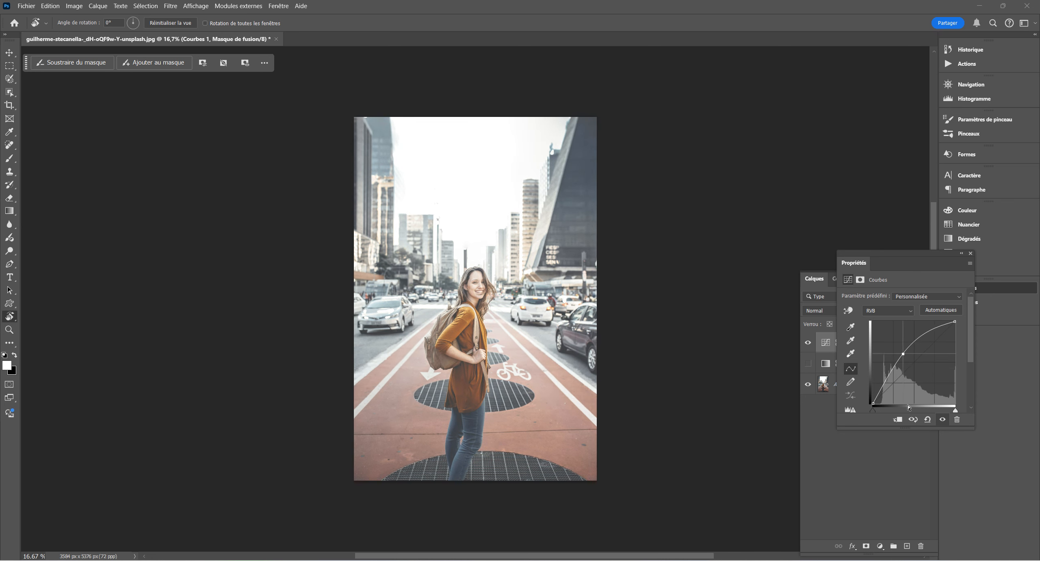
click(970, 253)
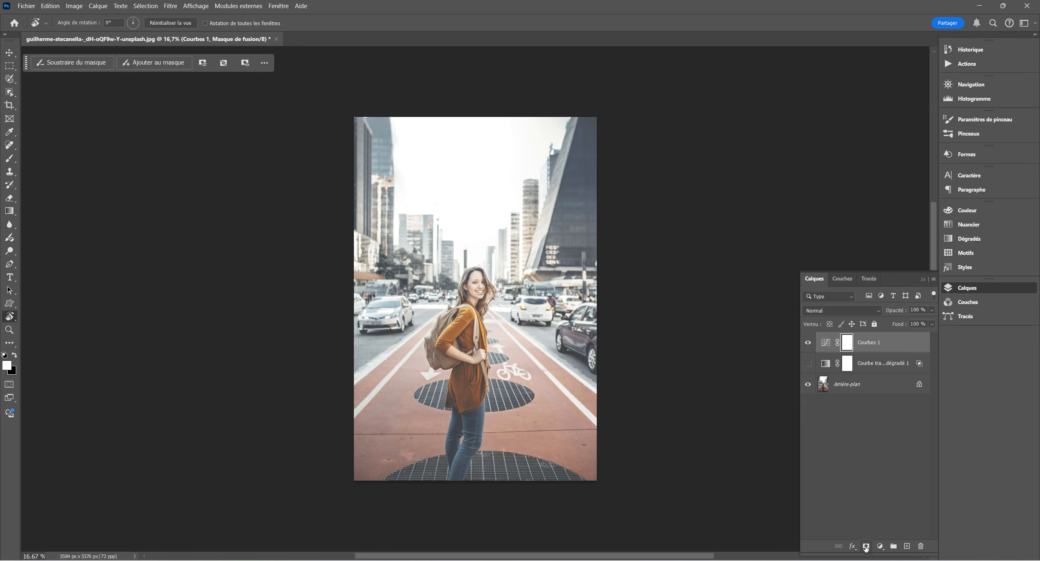
Step: Split the active layer's white comparison slider to 41 / 228 in the Curves layer's blending options and apply them
click(852, 546)
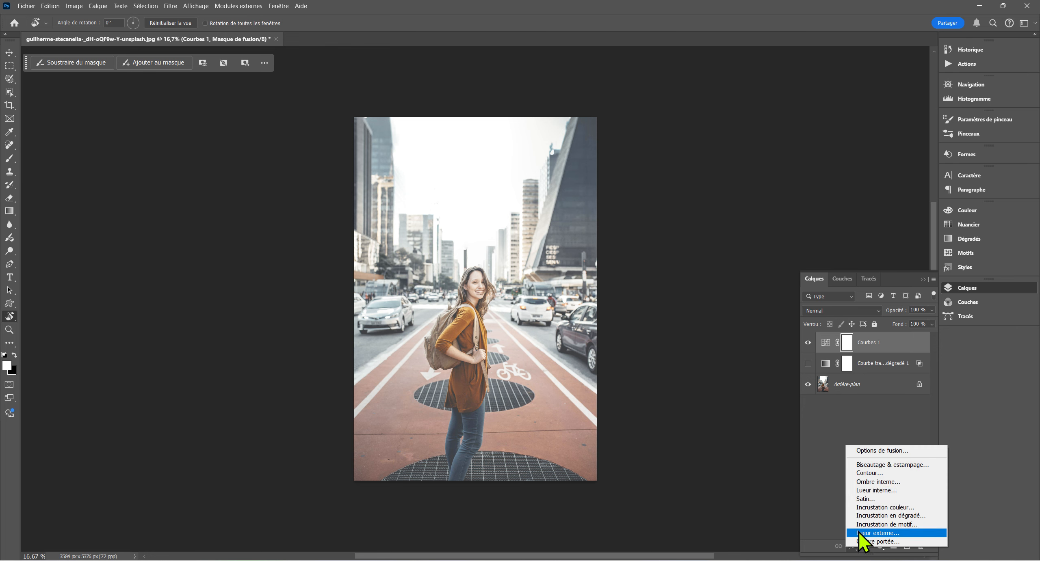
click(871, 452)
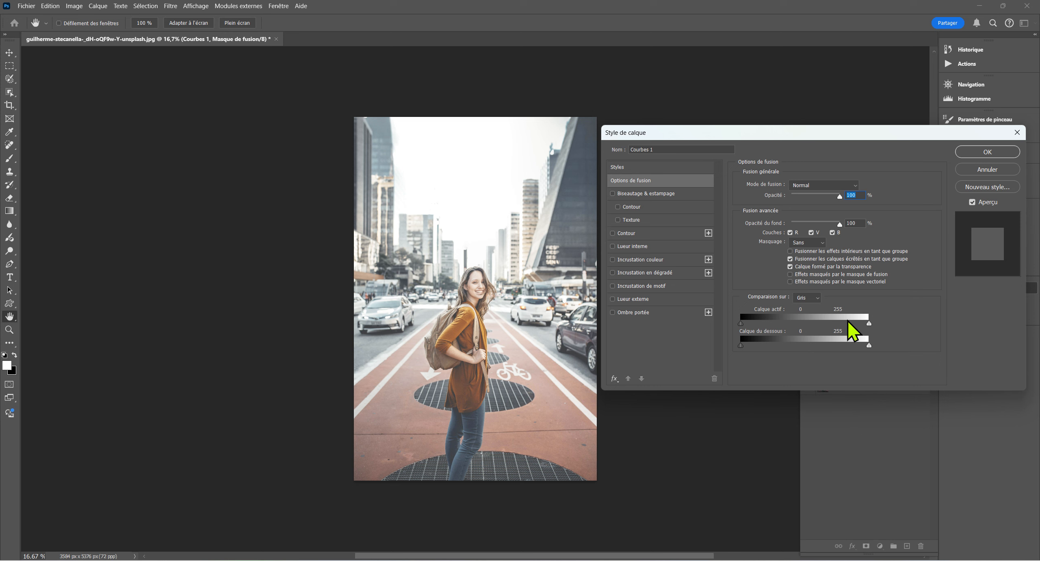
drag(868, 325, 791, 327)
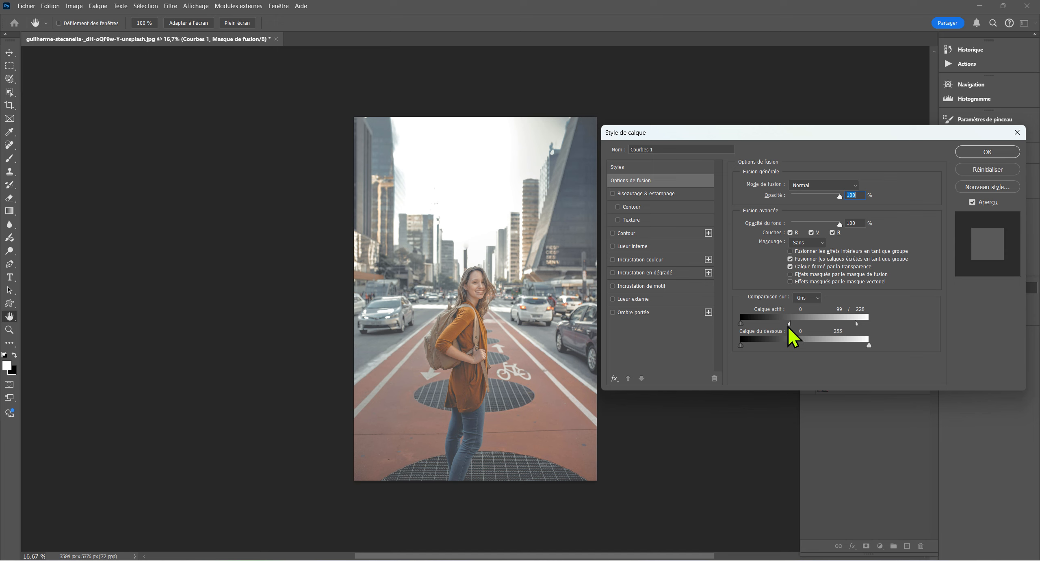
drag(788, 324, 760, 324)
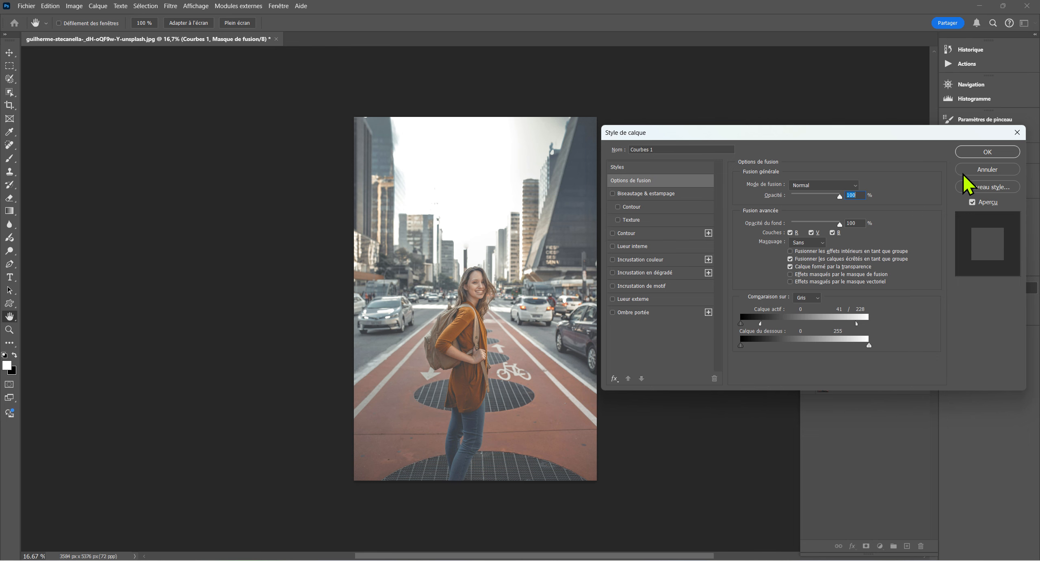
click(974, 151)
key(r)
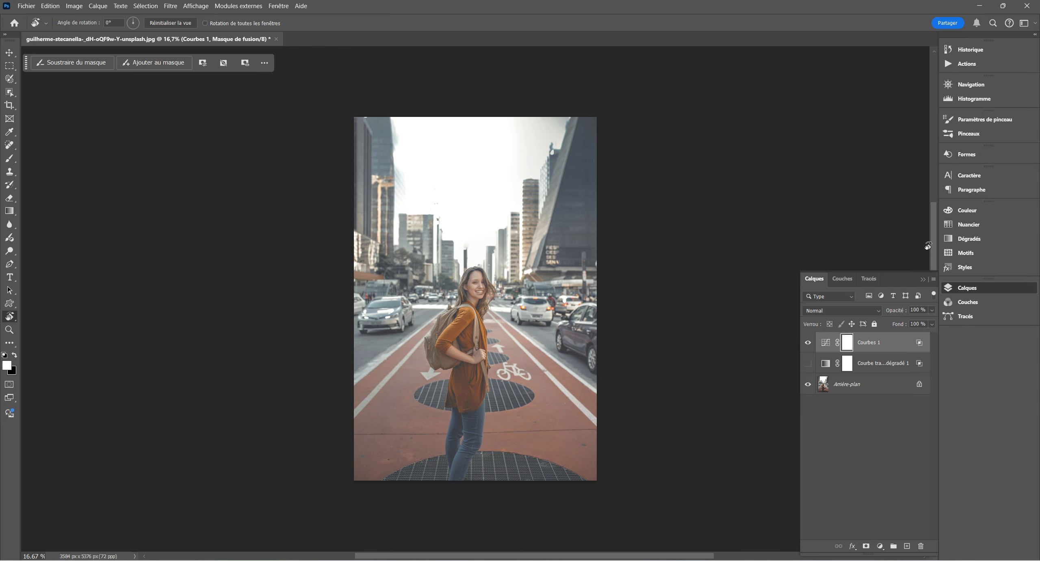